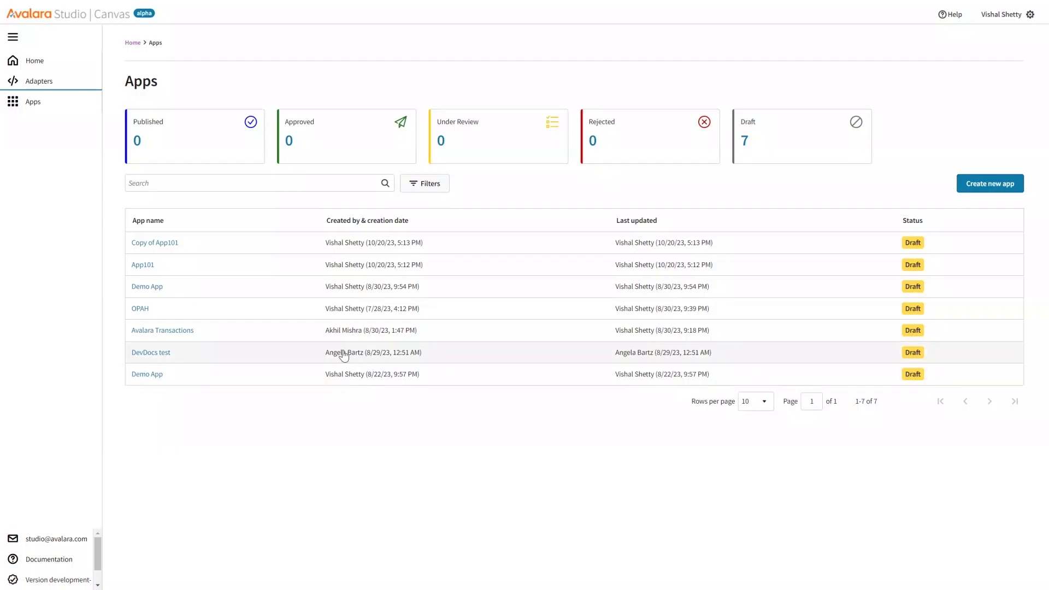
- Open the Demo App's detail page from the Apps table
click(144, 286)
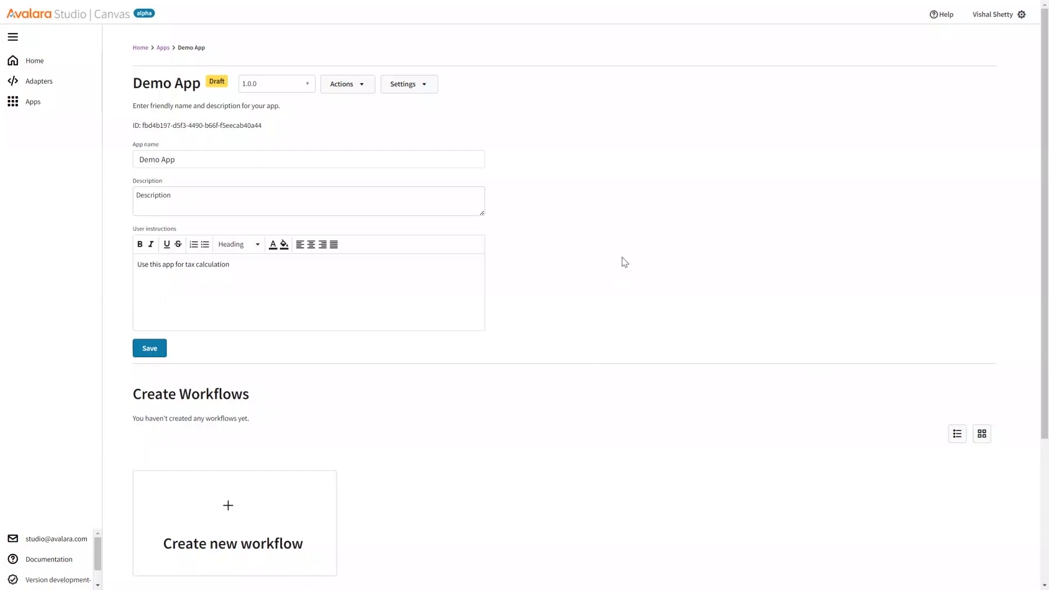
scroll(625, 262, down, 3)
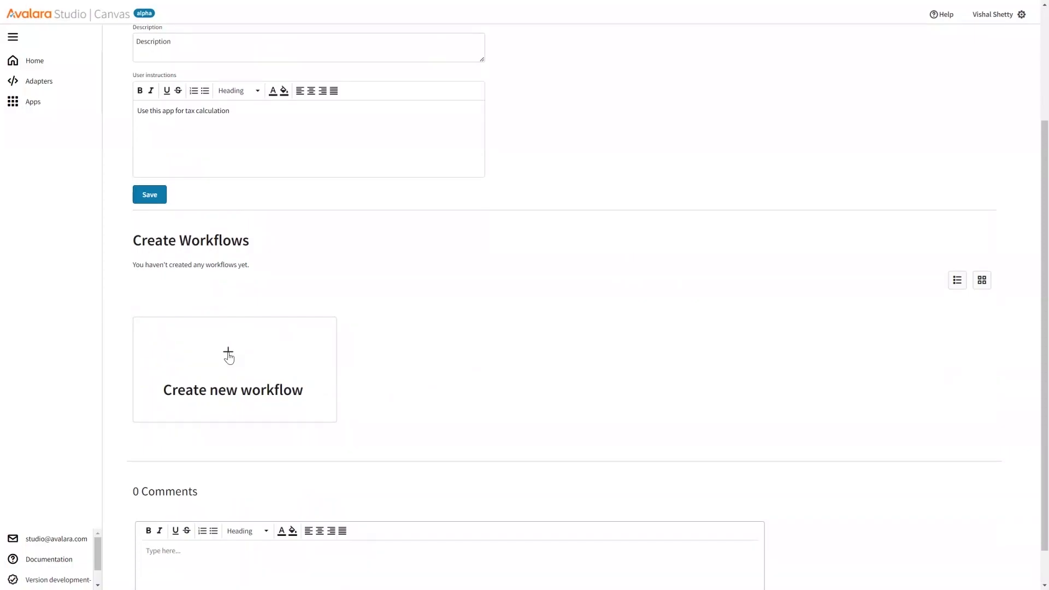
- Create a workflow named 'Workflow 1' with description 'demo wf', subflow off, and save it
click(229, 355)
click(136, 140)
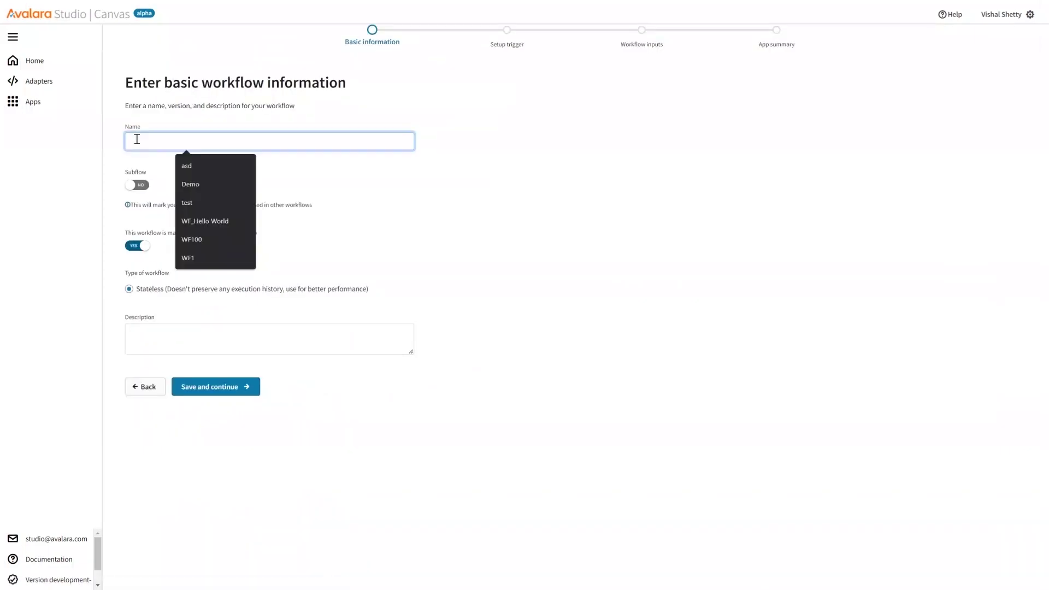
text(Wor)
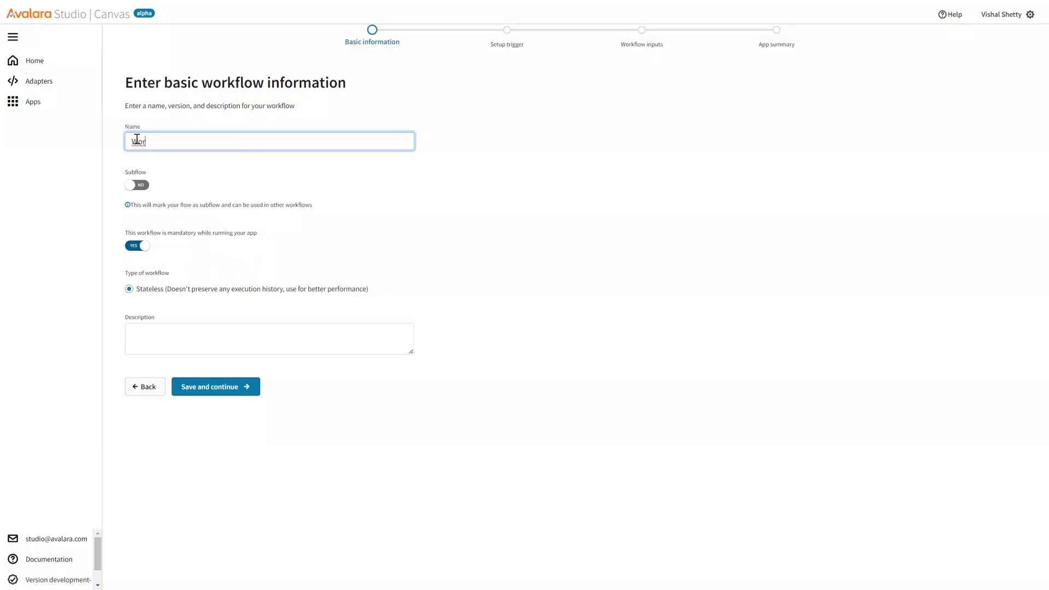
text(kflow 1)
click(143, 190)
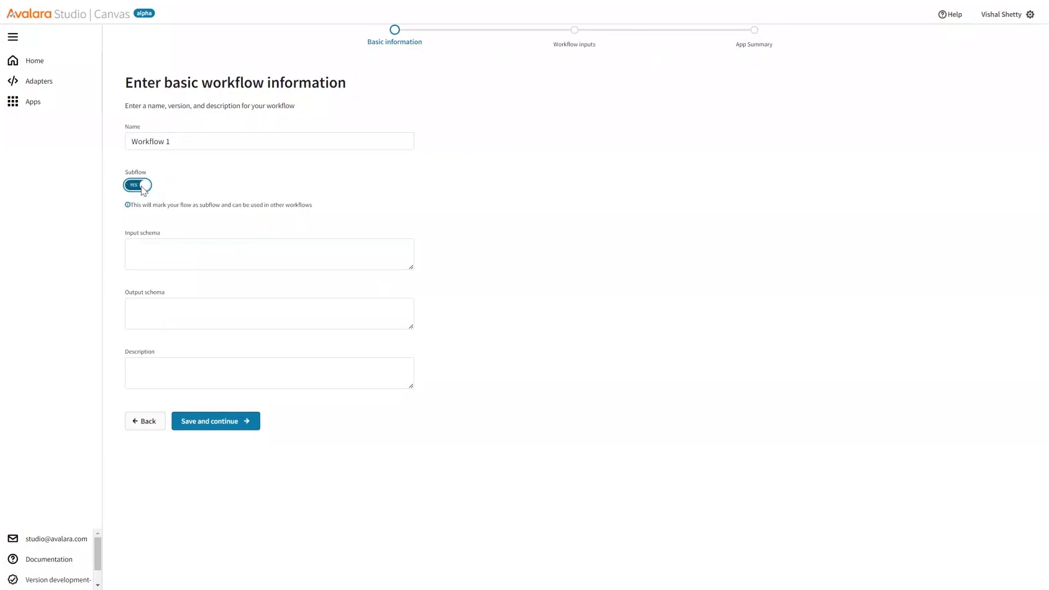
click(131, 190)
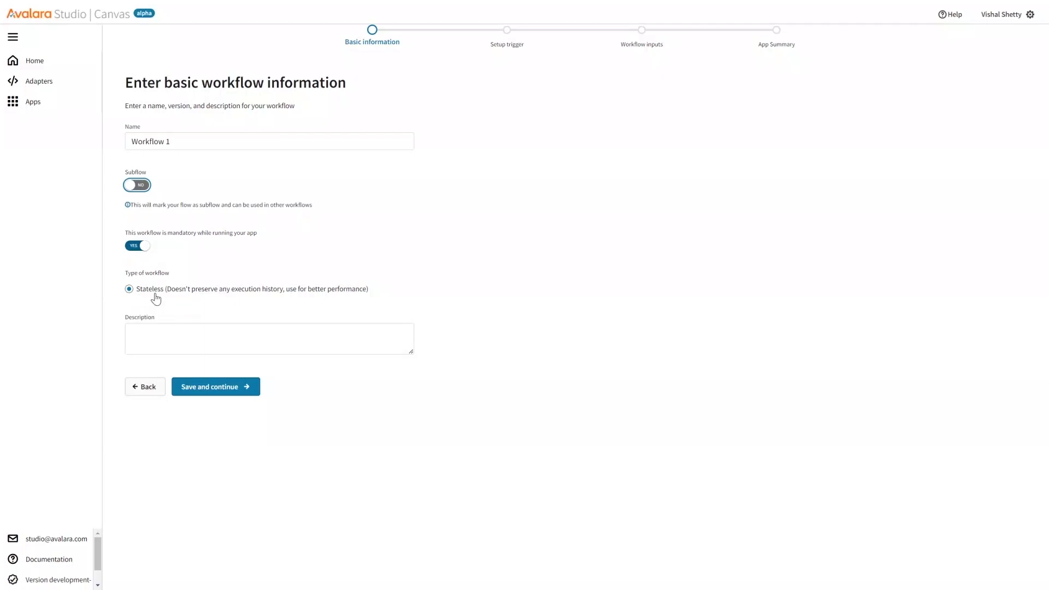
click(138, 336)
text(d)
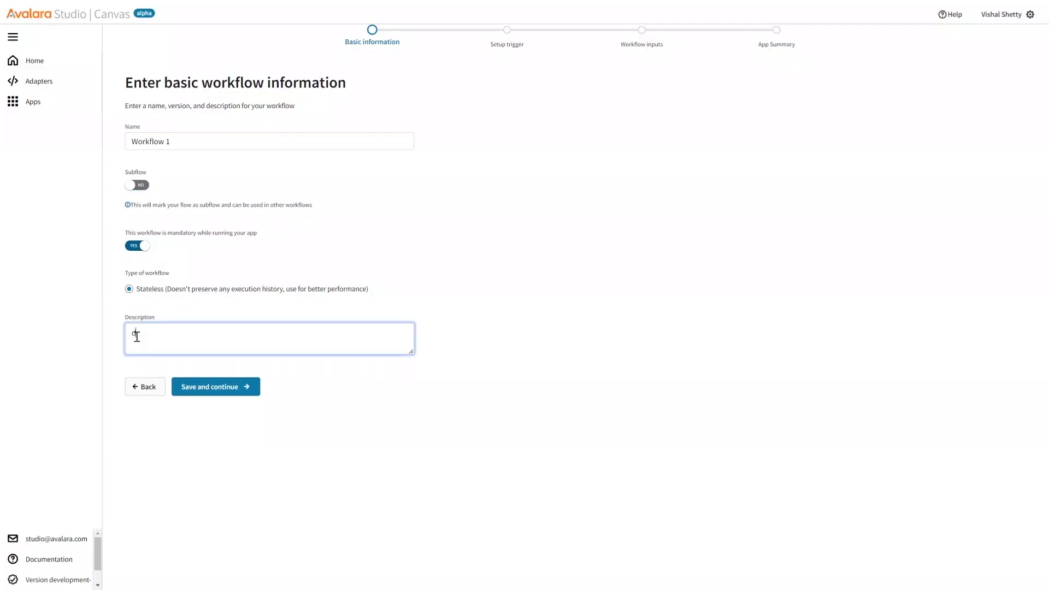
text(emo wf)
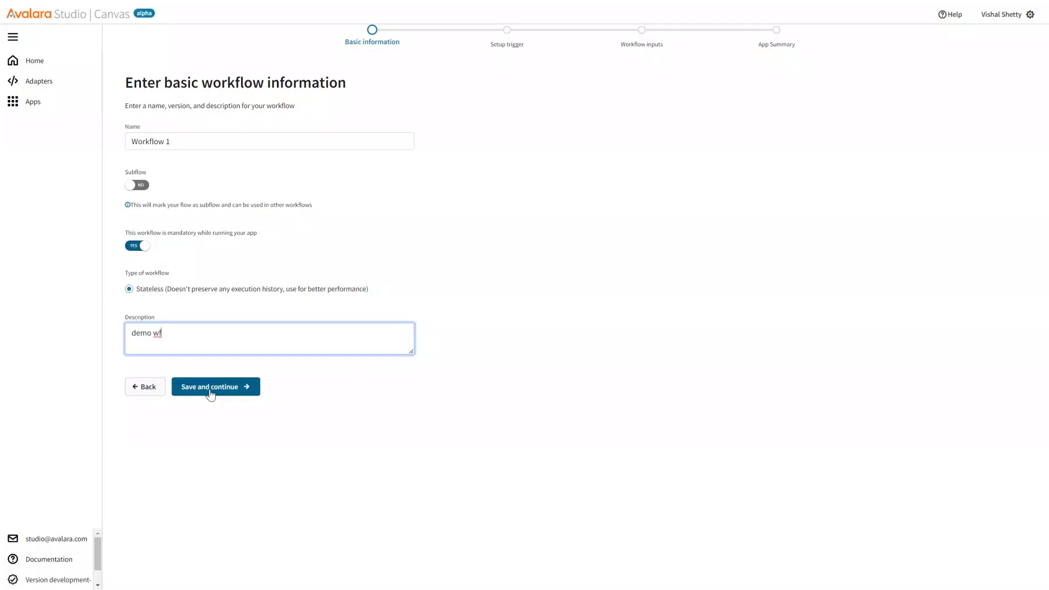
click(211, 390)
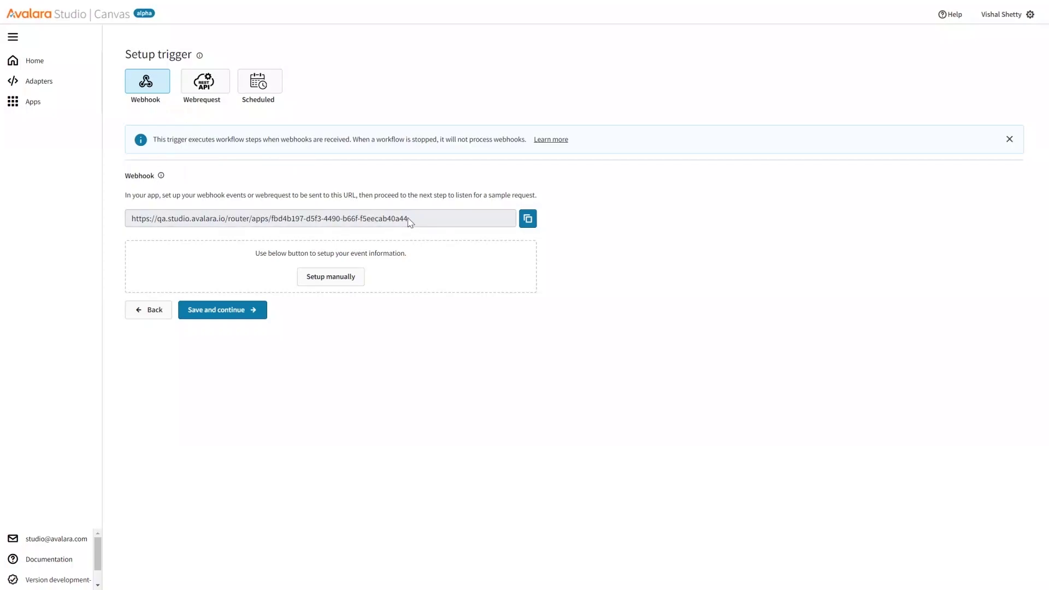
- Select the generated webhook URL and choose to set up the payload manually
drag(411, 220, 133, 222)
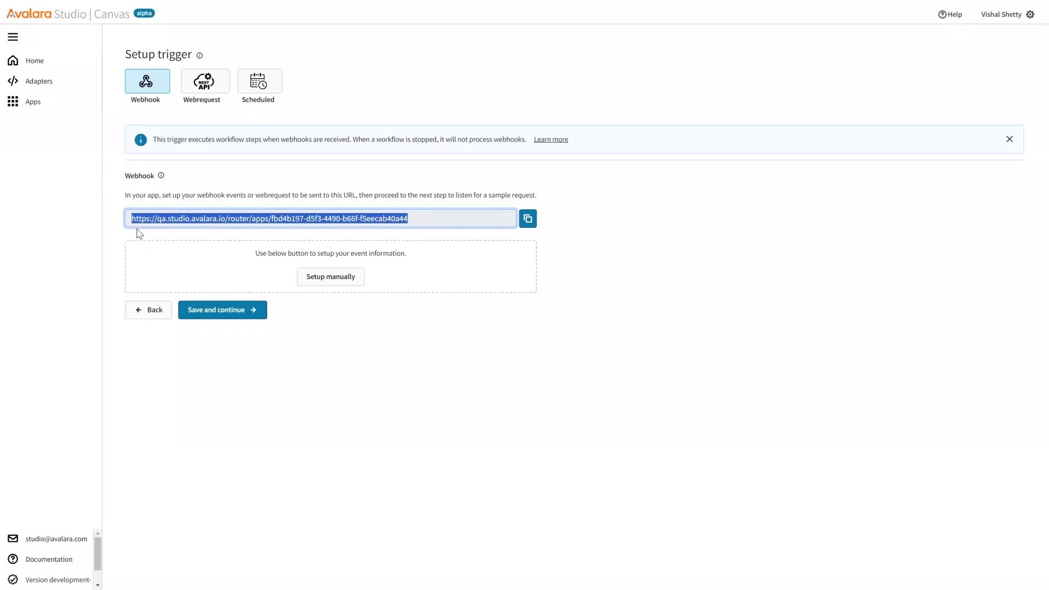
click(415, 220)
drag(418, 220, 125, 231)
click(326, 279)
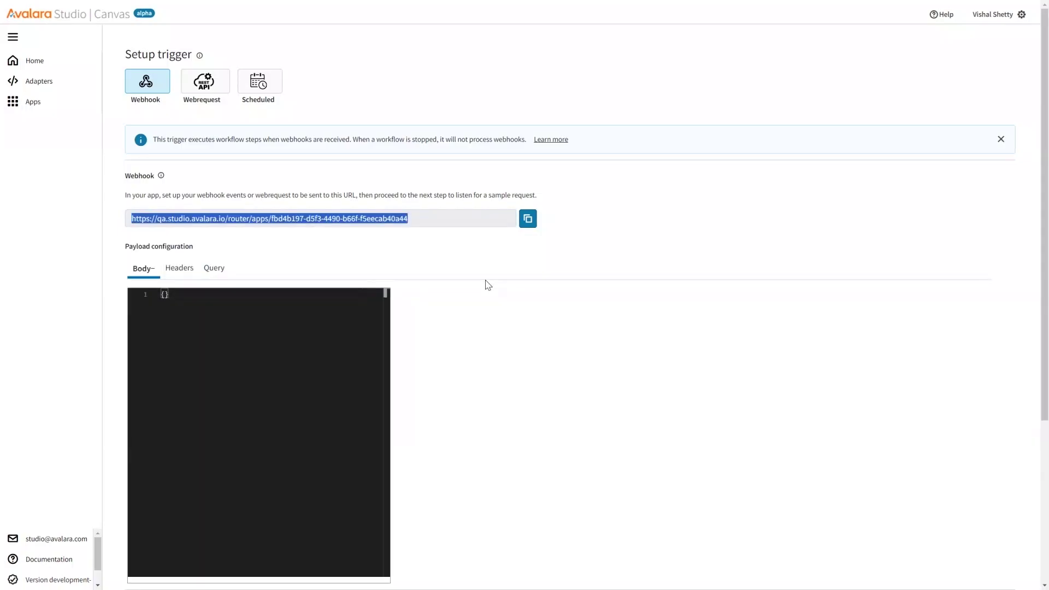
- Fill the JSON payload body with "key": "value" and "name": "test"
scroll(488, 285, down, 1)
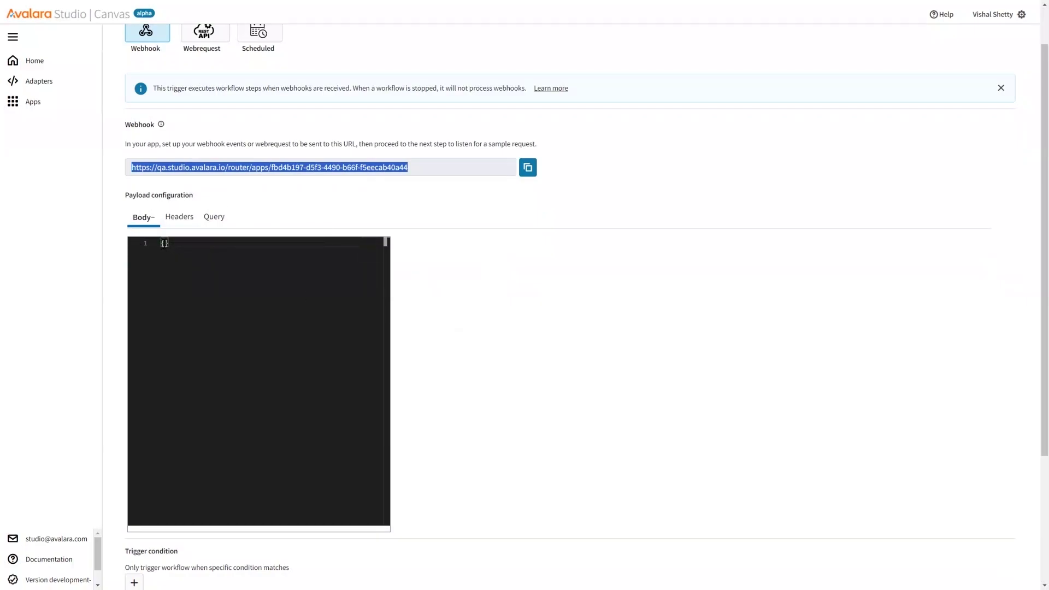
click(186, 269)
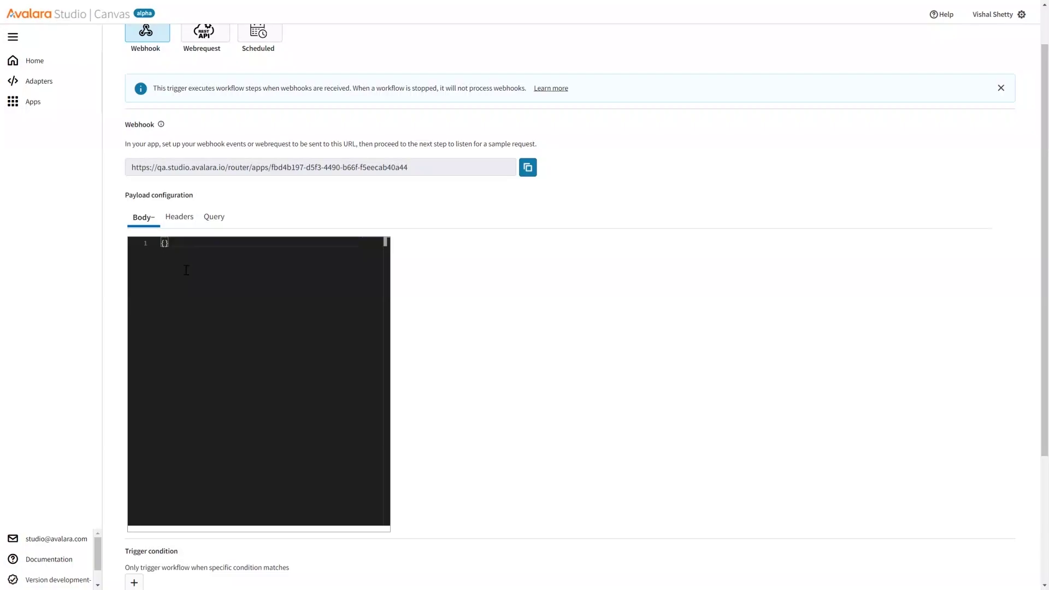
key(Return)
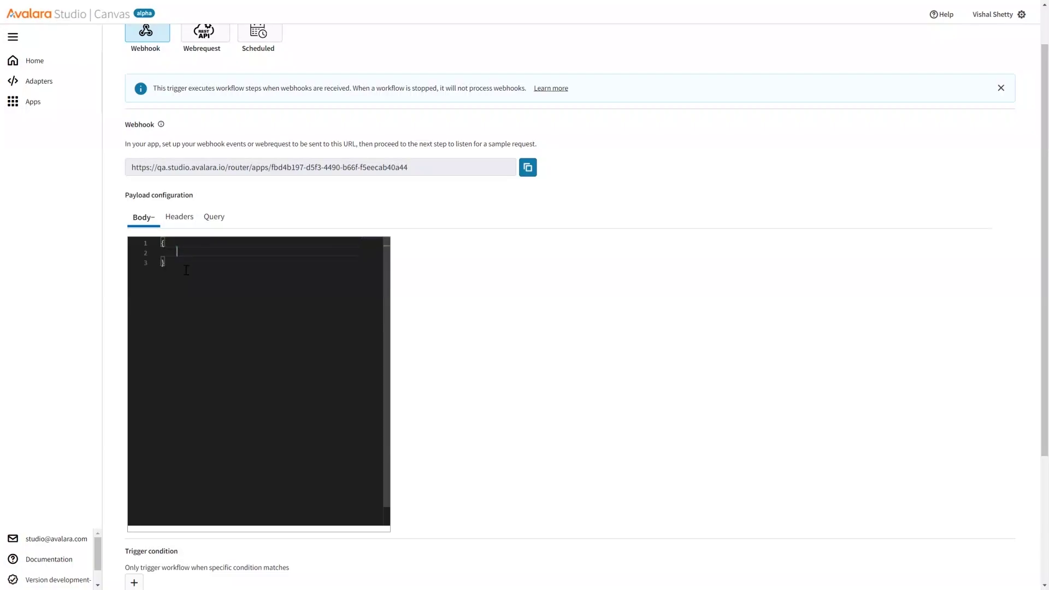
text("key)
key(Right)
key(Right)
key(Right)
key(Right)
key(Right)
key(Right)
key(Right)
key(Return)
text("name":"test)
- Add a payload header named 'tokenname' with value 'value'
click(178, 219)
click(160, 325)
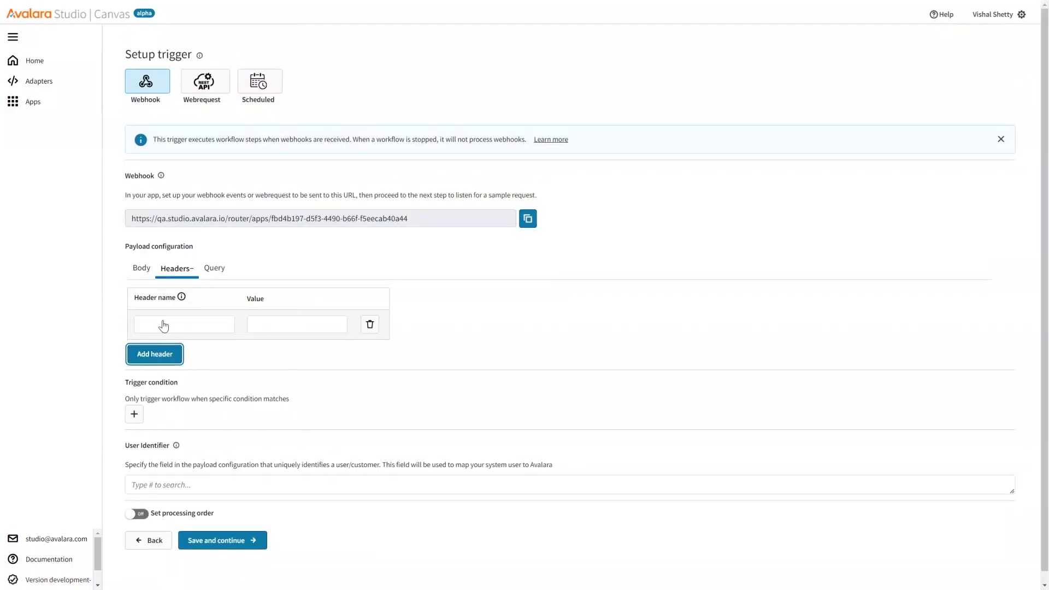
click(160, 322)
text(tokenname)
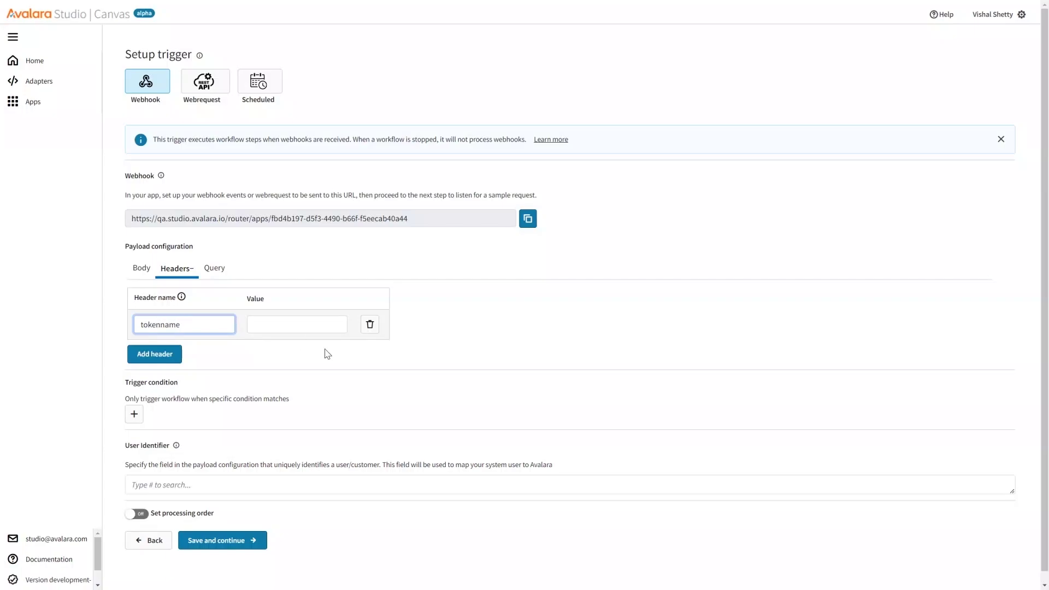
click(279, 325)
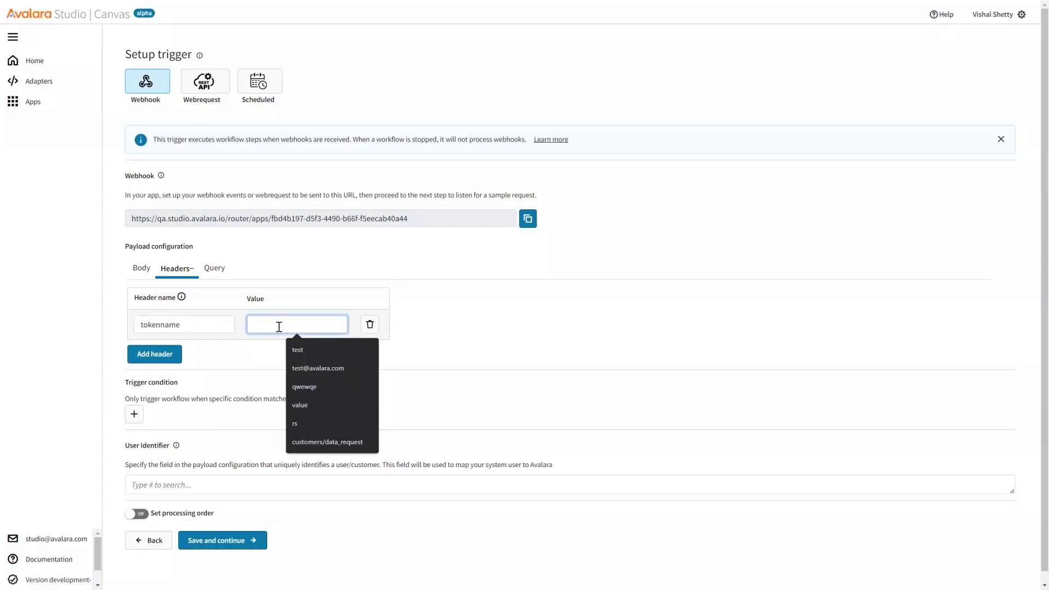
text(value)
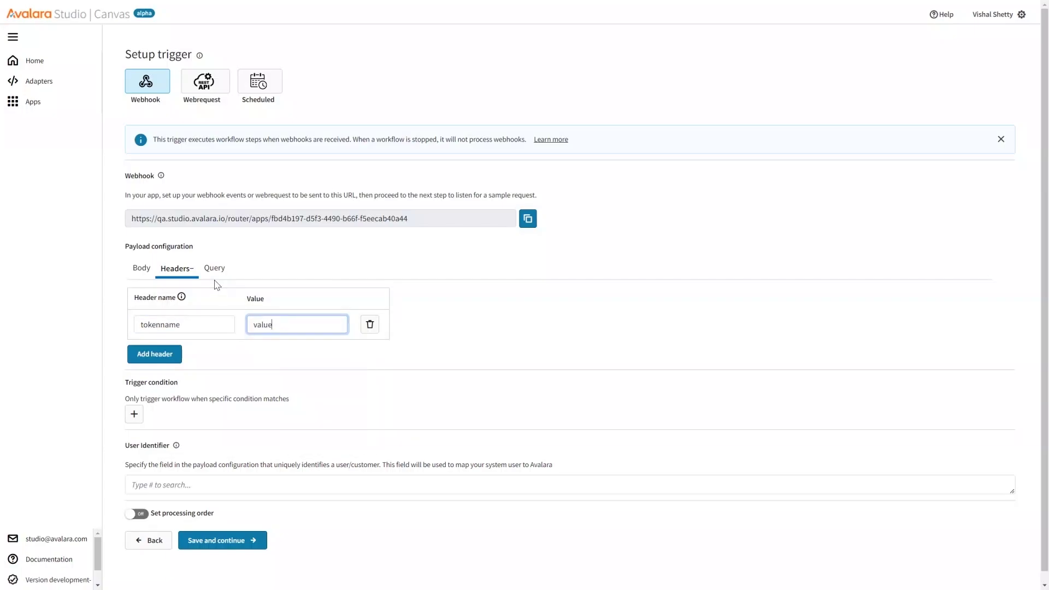
- Review the Query and Body payload views, then begin a new trigger condition
click(214, 268)
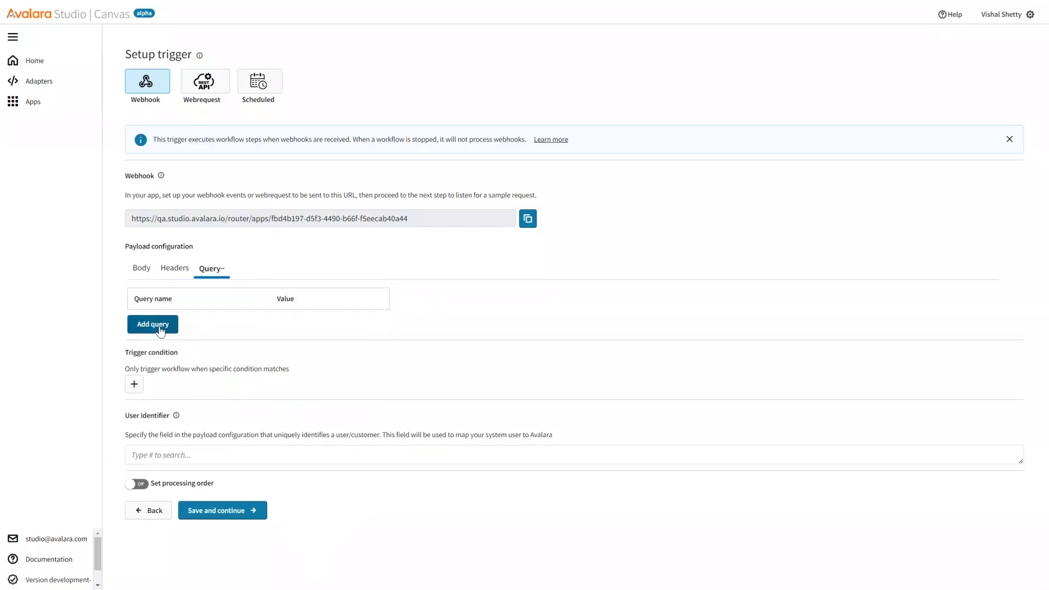
click(141, 268)
scroll(438, 356, down, 5)
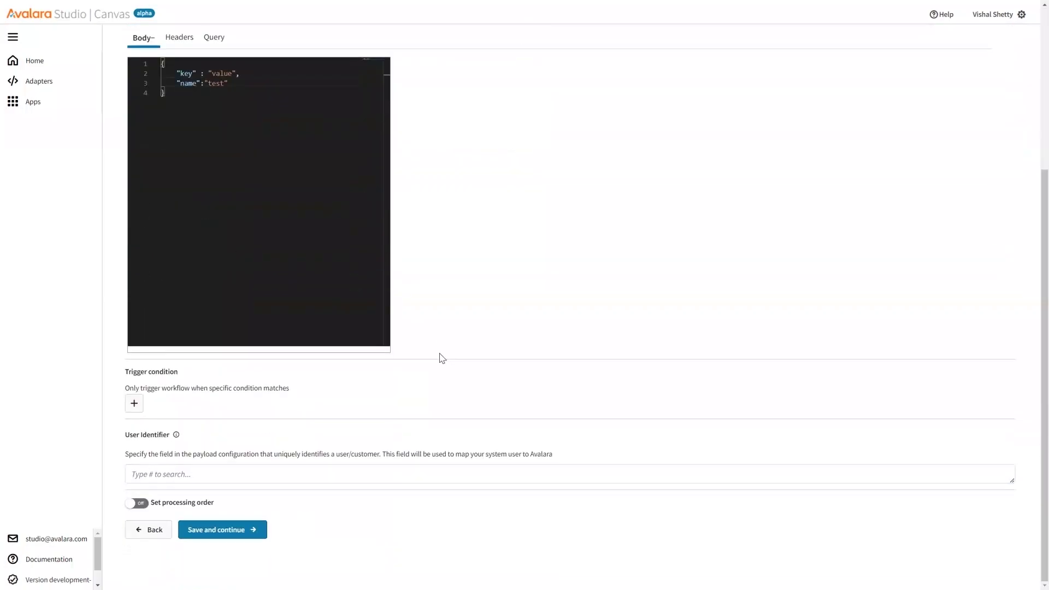
click(134, 404)
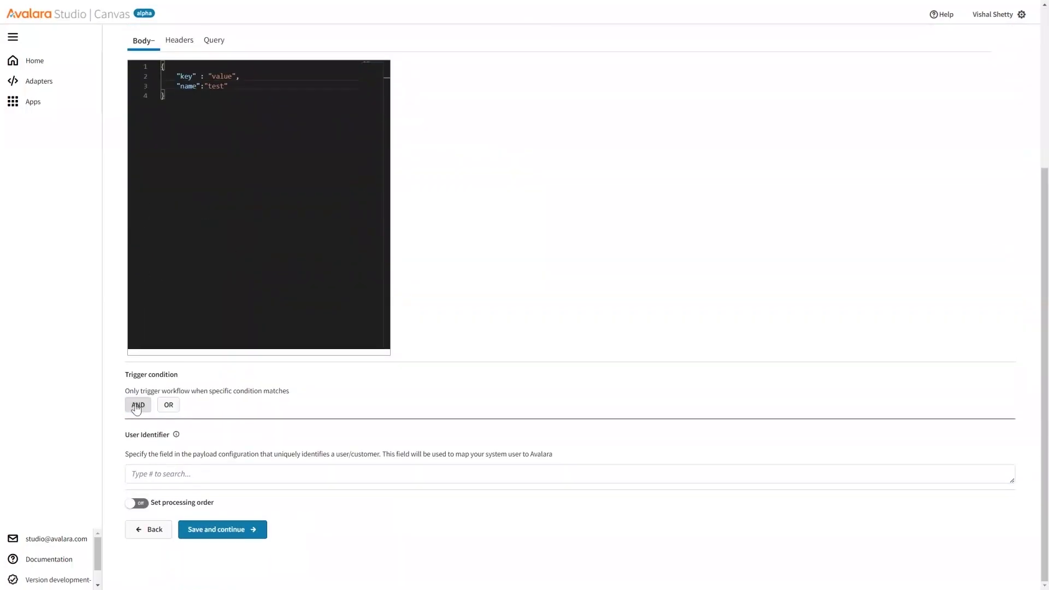
- Add an AND condition: Header tokenname Equals value
click(138, 408)
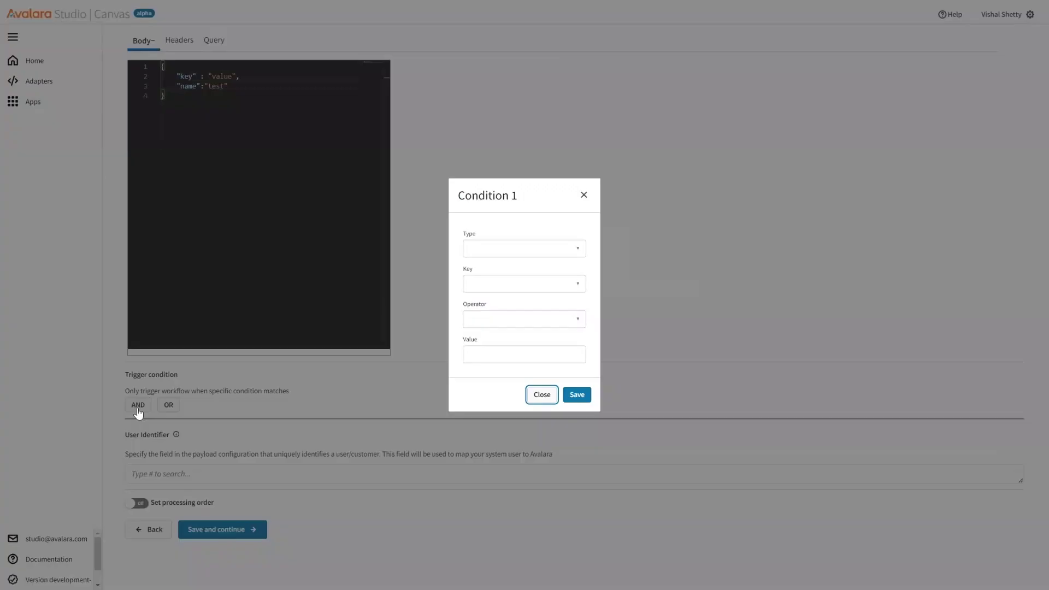
click(523, 253)
click(490, 272)
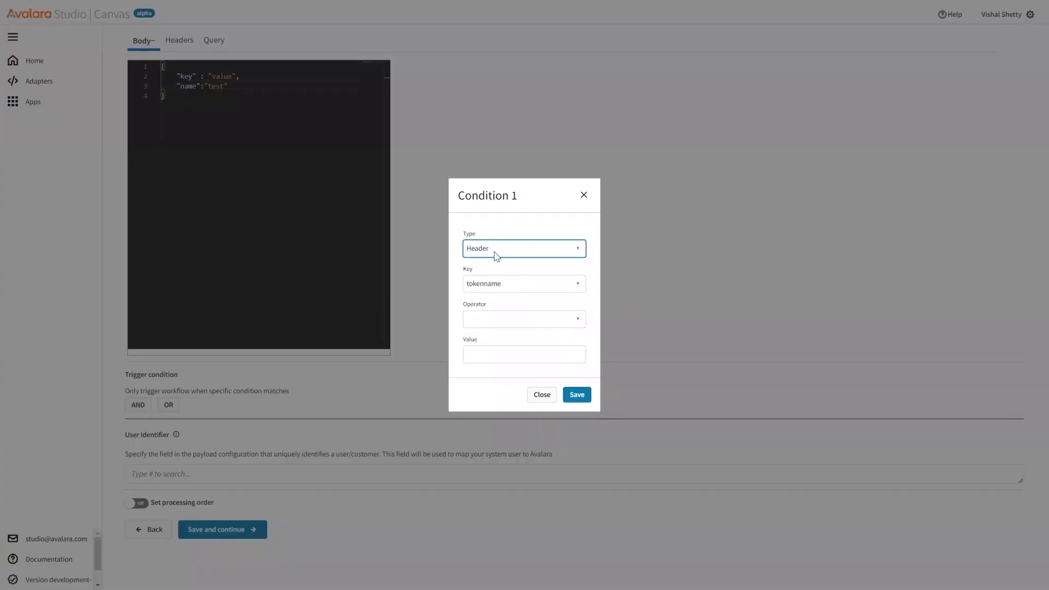
click(486, 323)
click(487, 333)
click(478, 358)
text(value)
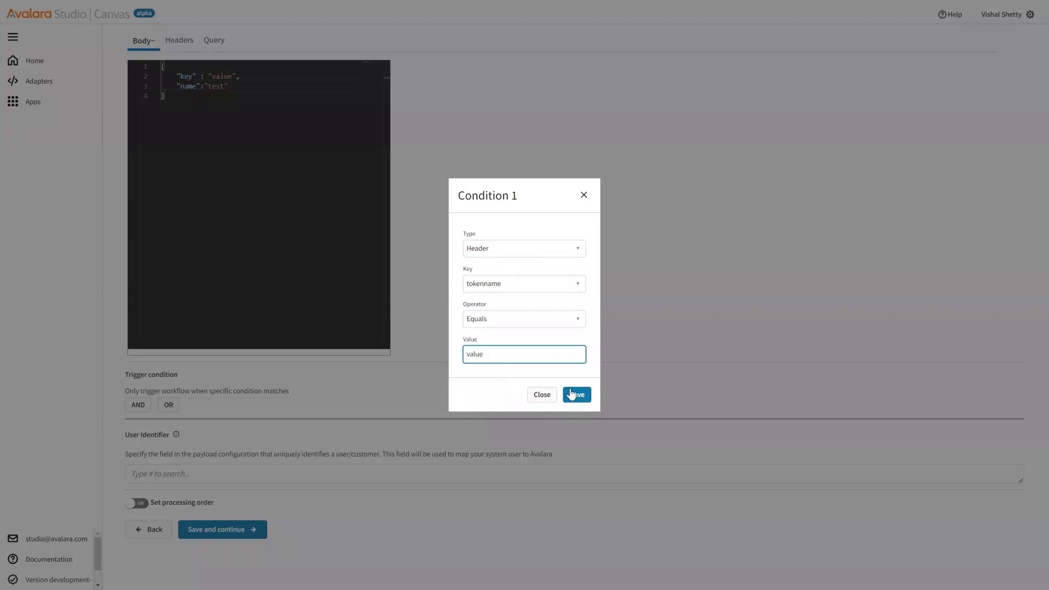
click(577, 394)
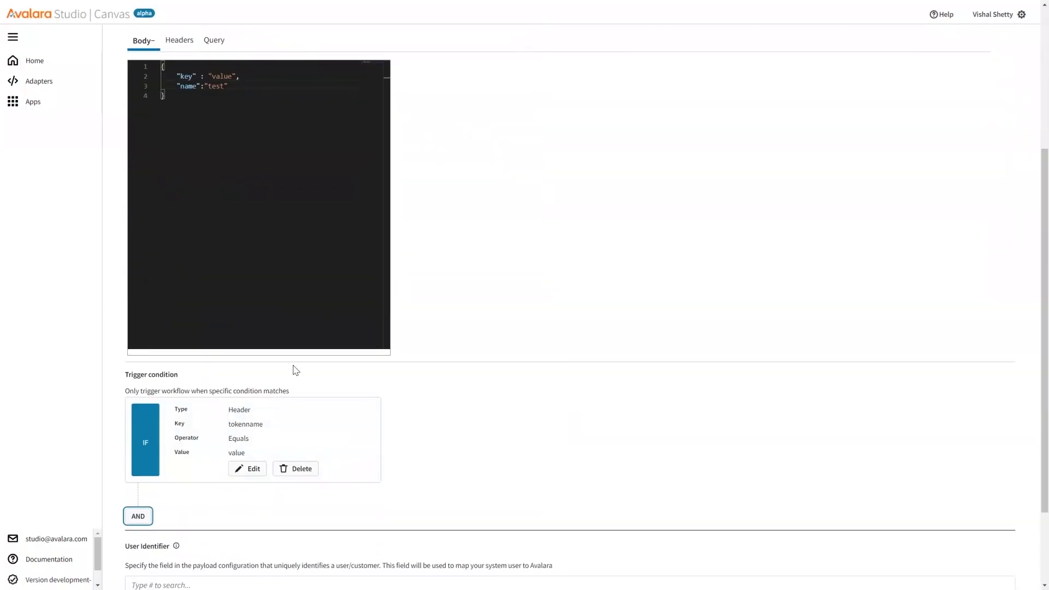
- Add a second AND condition: Body ["key"] Equals value
click(137, 517)
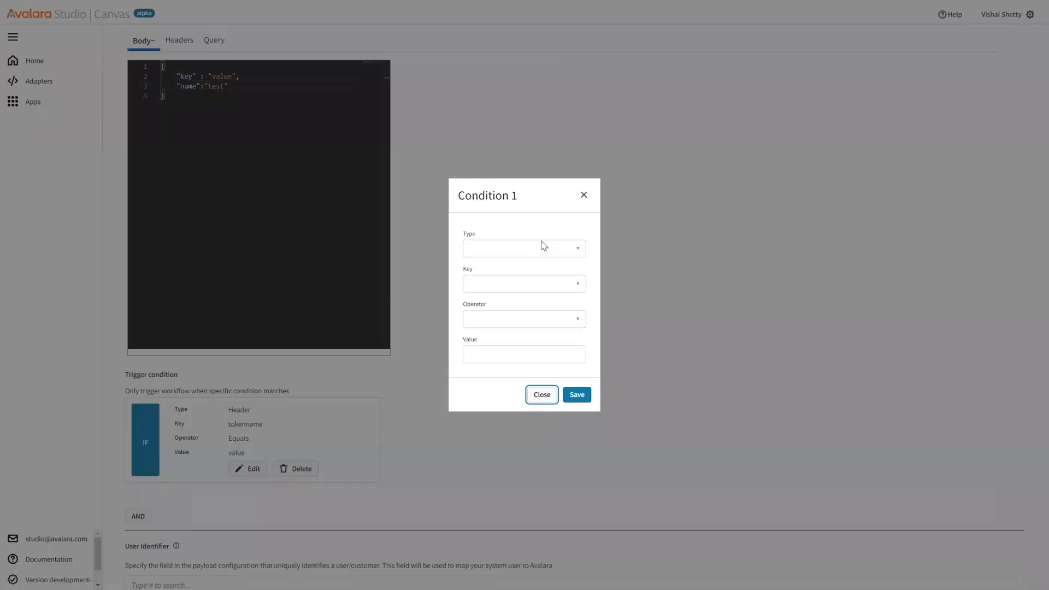
click(574, 252)
click(542, 265)
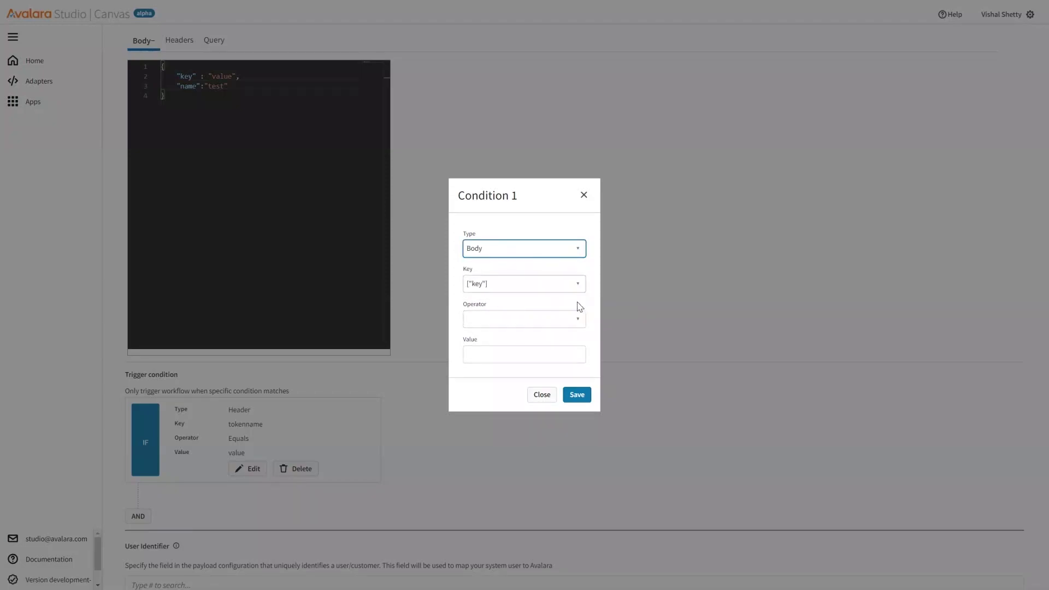
click(576, 325)
click(544, 331)
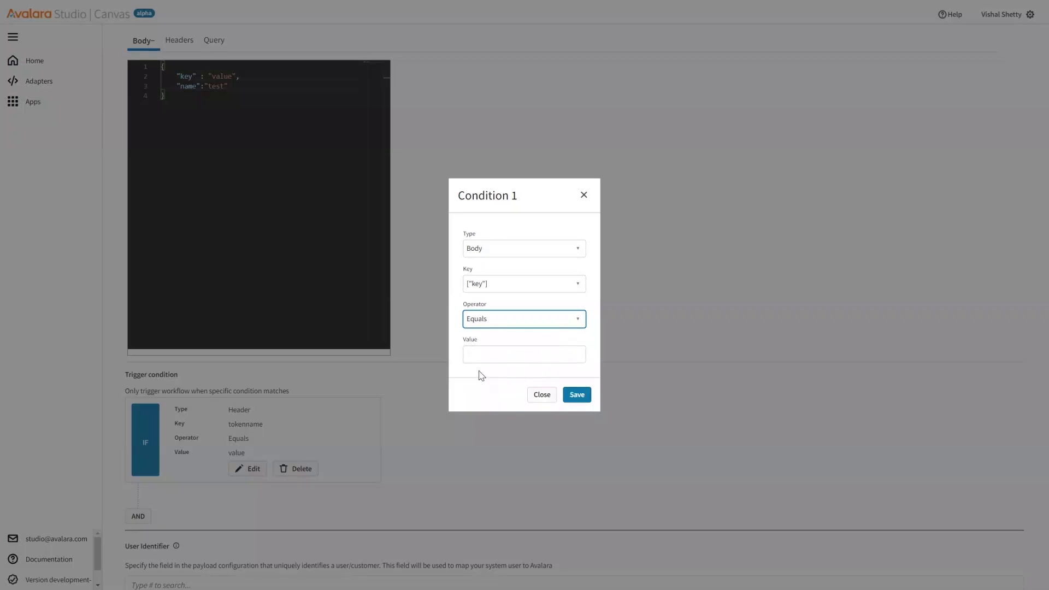
click(481, 355)
text(value)
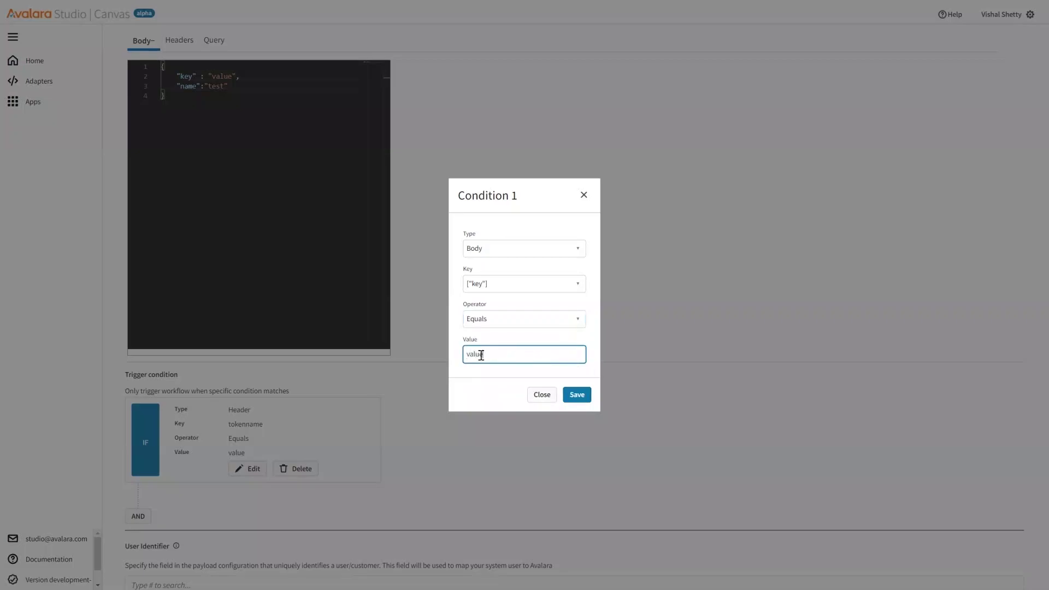
click(577, 394)
scroll(553, 405, down, 10)
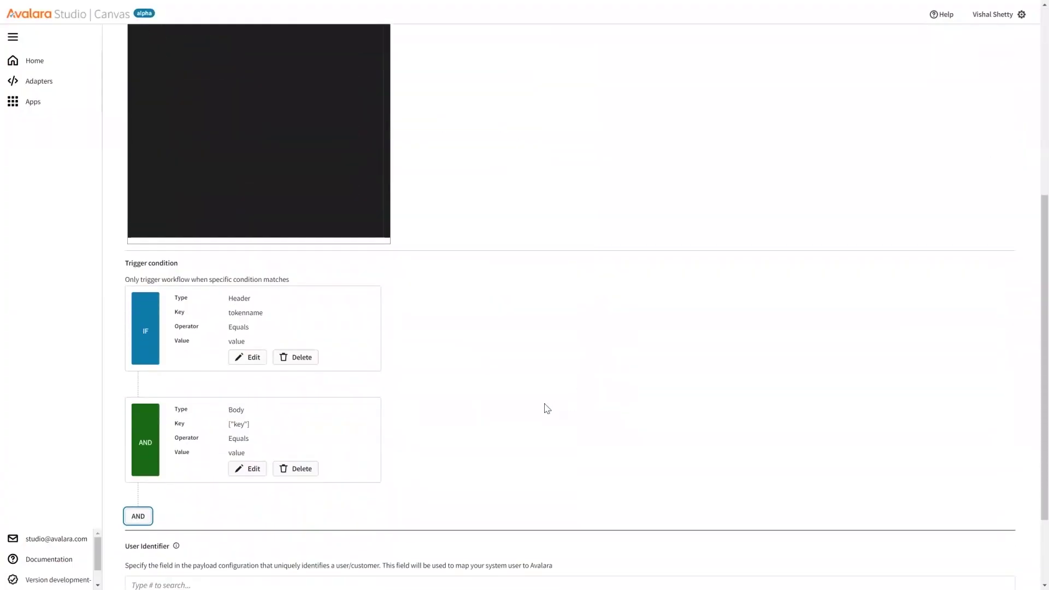
scroll(224, 427, up, 8)
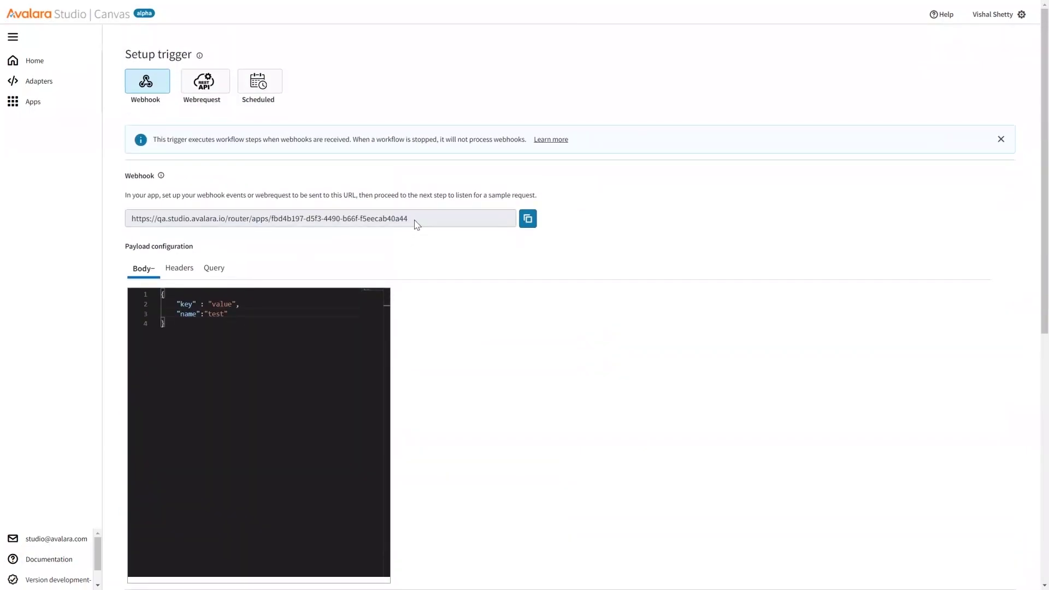
drag(417, 223, 126, 224)
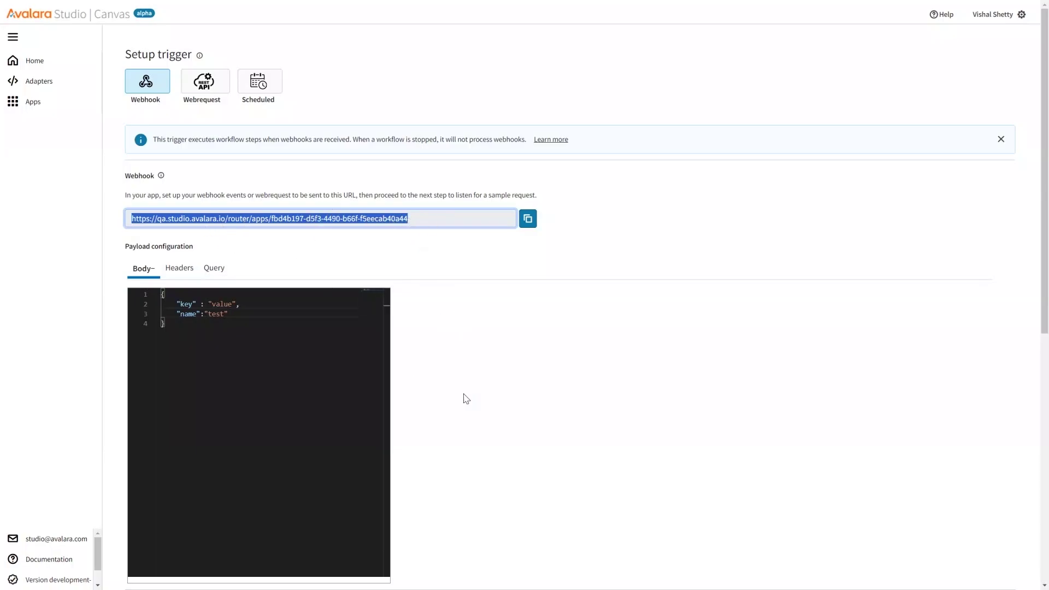
scroll(464, 398, down, 2)
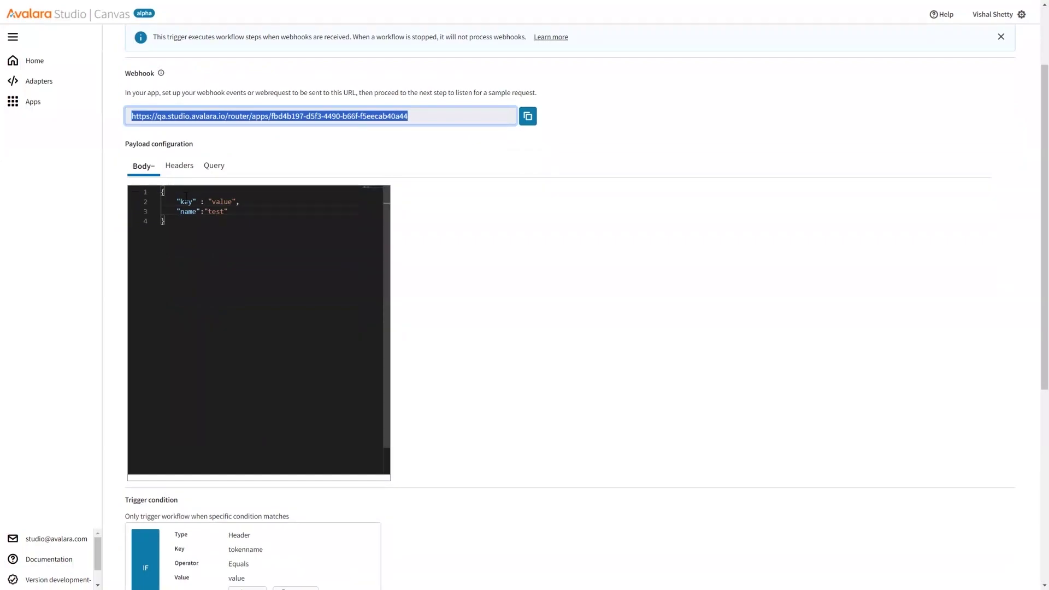
scroll(382, 368, up, 1)
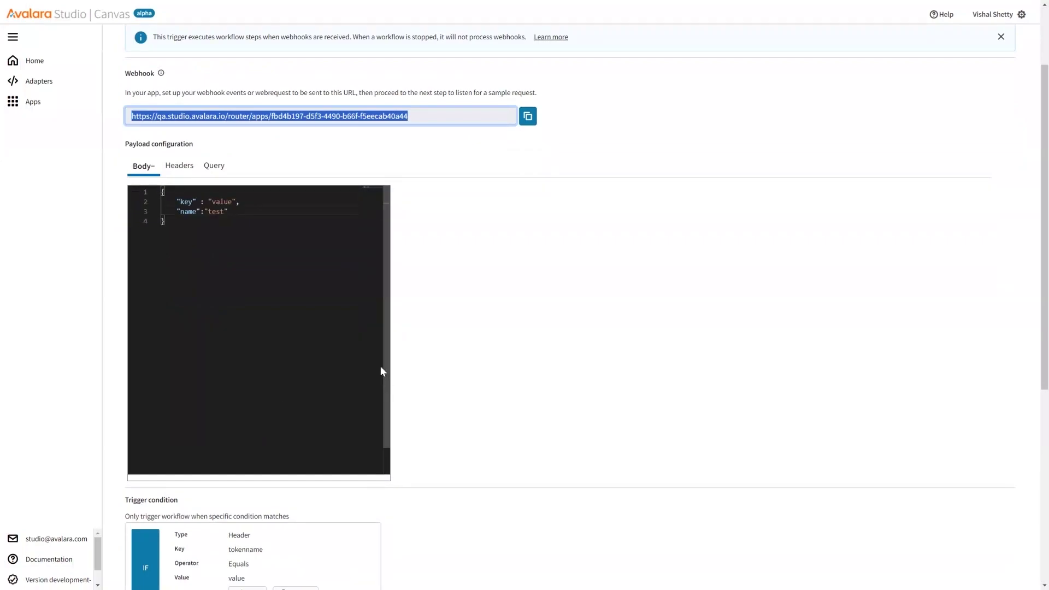
scroll(603, 429, down, 3)
scroll(603, 429, down, 3)
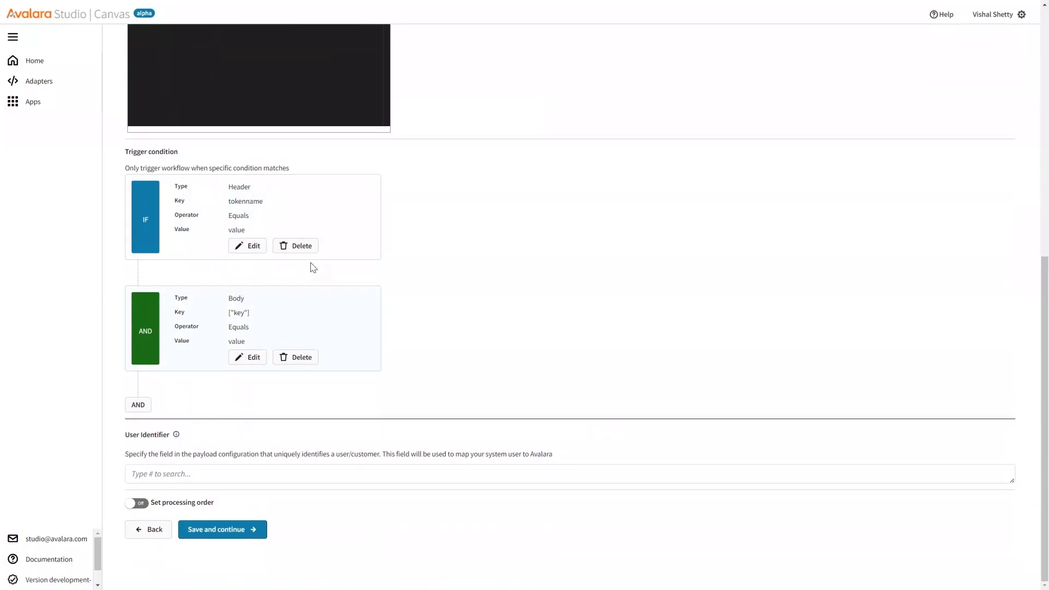
- Set the user identifier to {{header.tokenname}} and save the trigger details
click(138, 474)
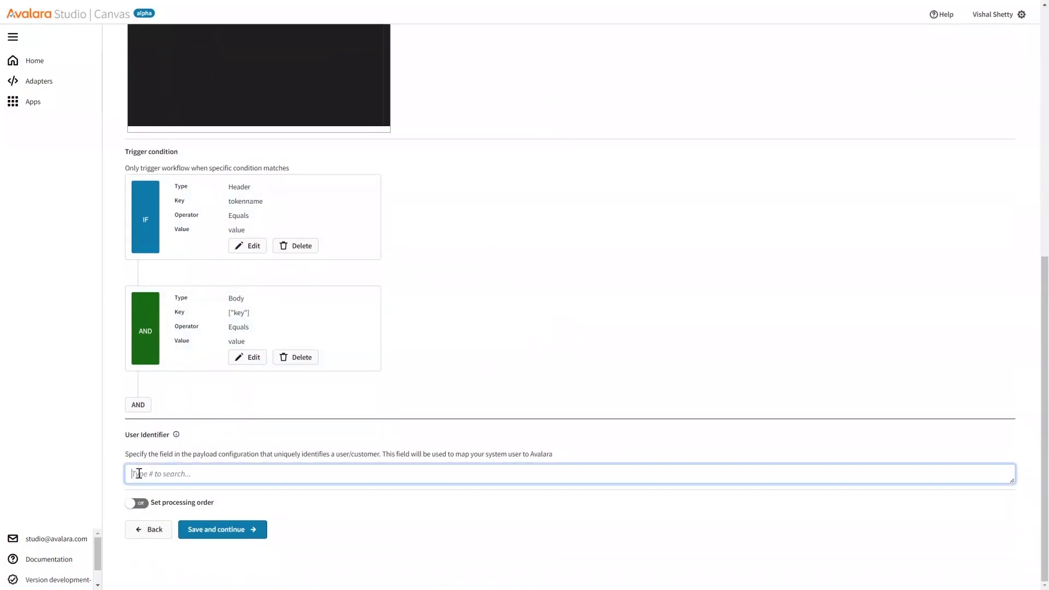
text(#)
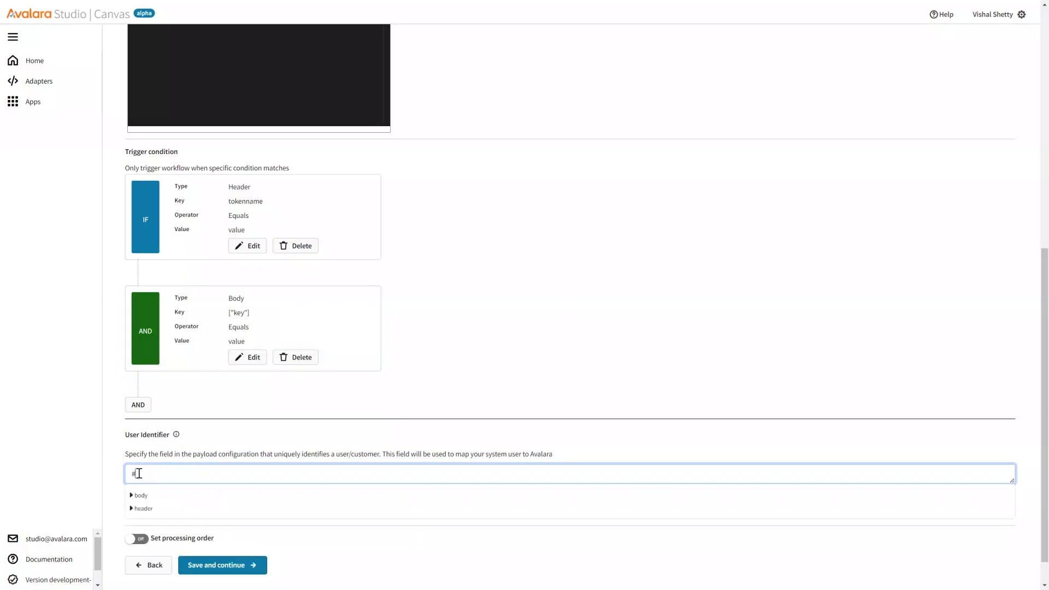
click(131, 509)
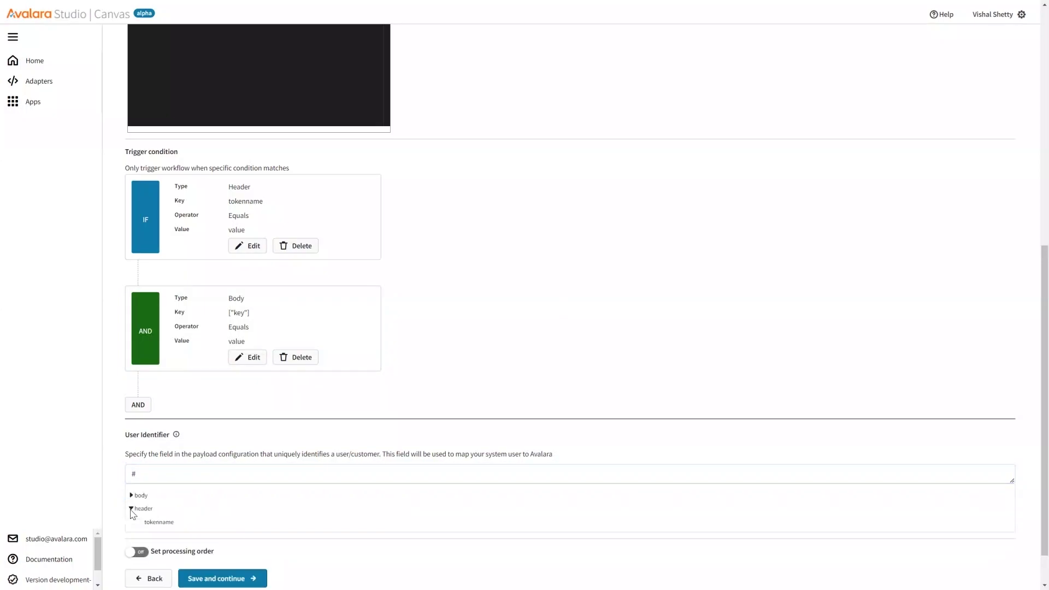
click(153, 523)
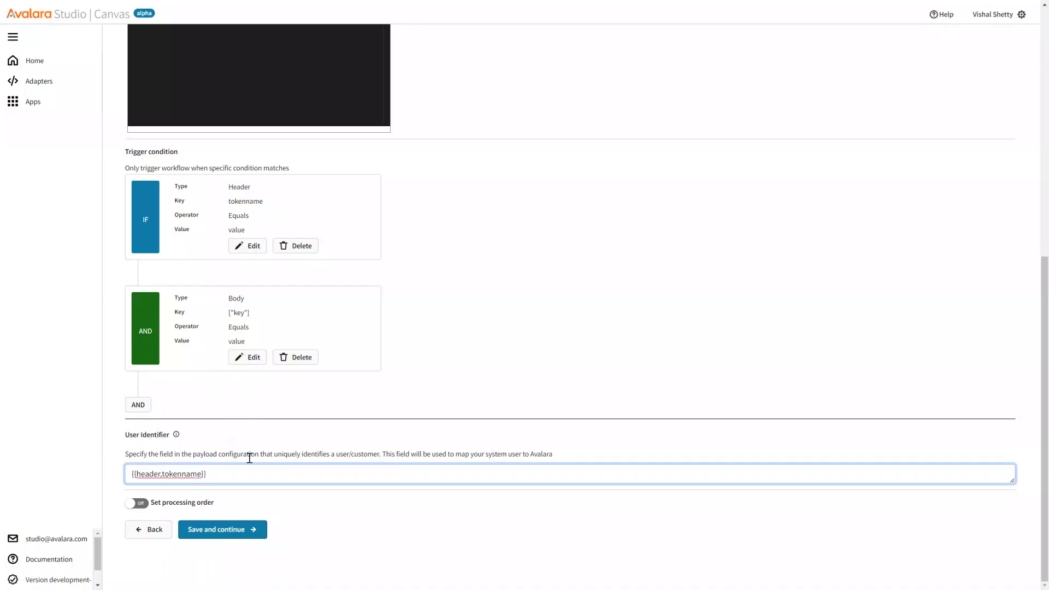
click(215, 530)
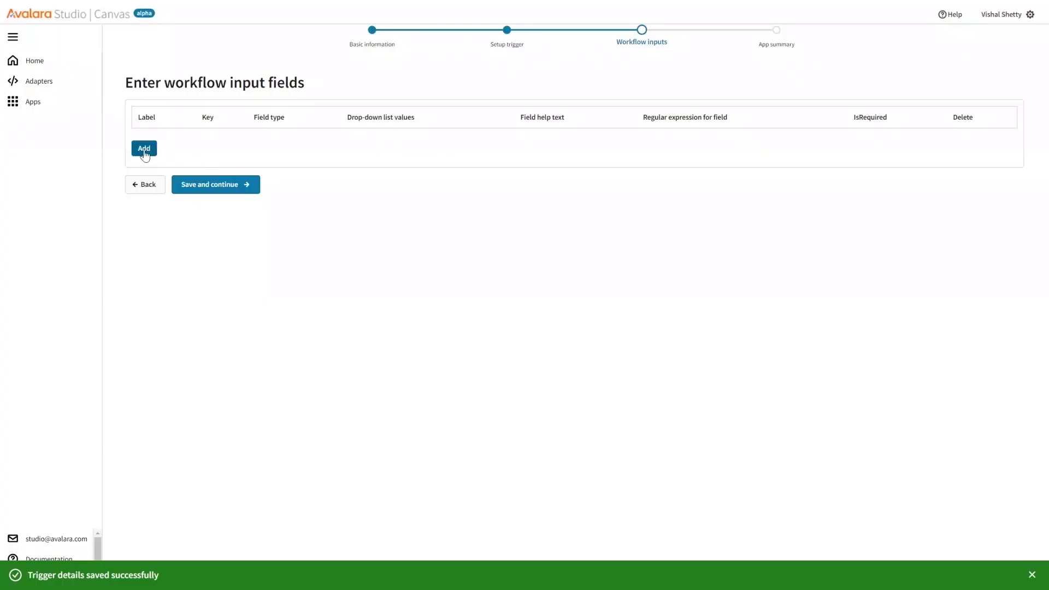
- Add a workflow input labelled 'Input Fields' with key 'inputFile' and save it
click(147, 147)
click(157, 144)
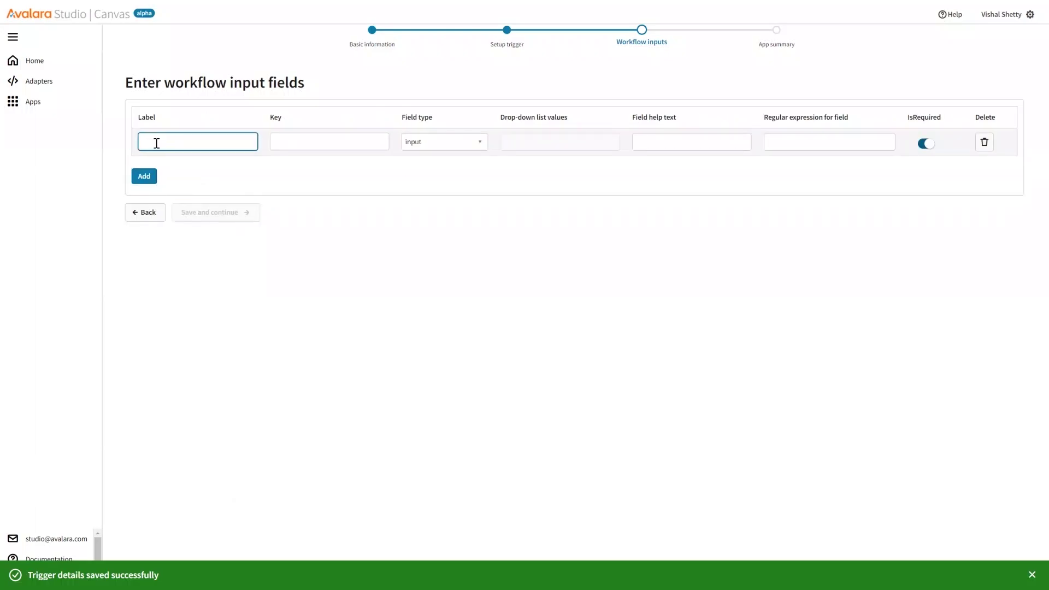
text(Inpu)
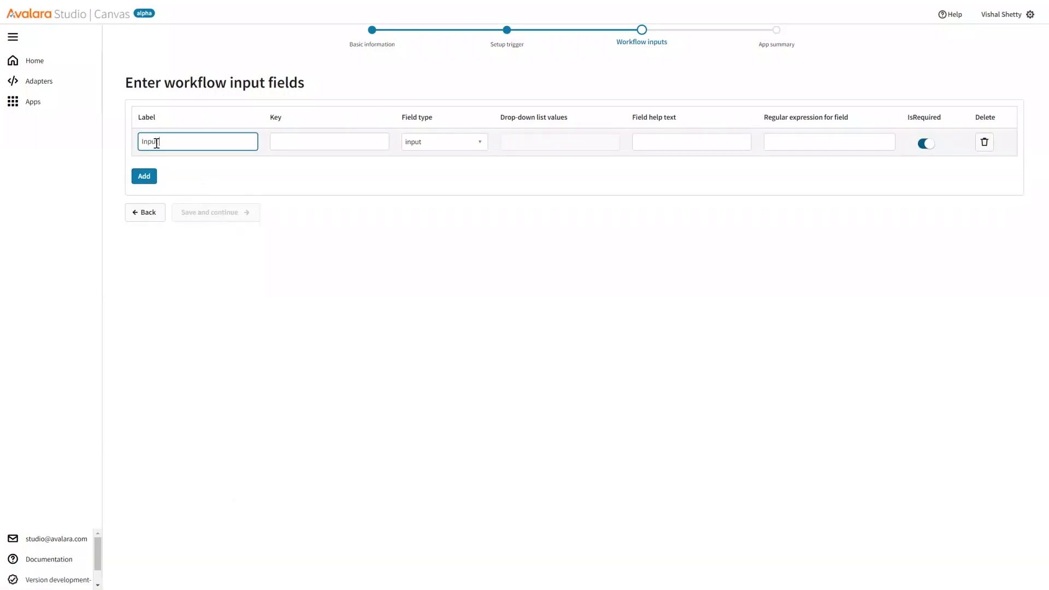
text(t Fields)
click(295, 145)
text(inputFile)
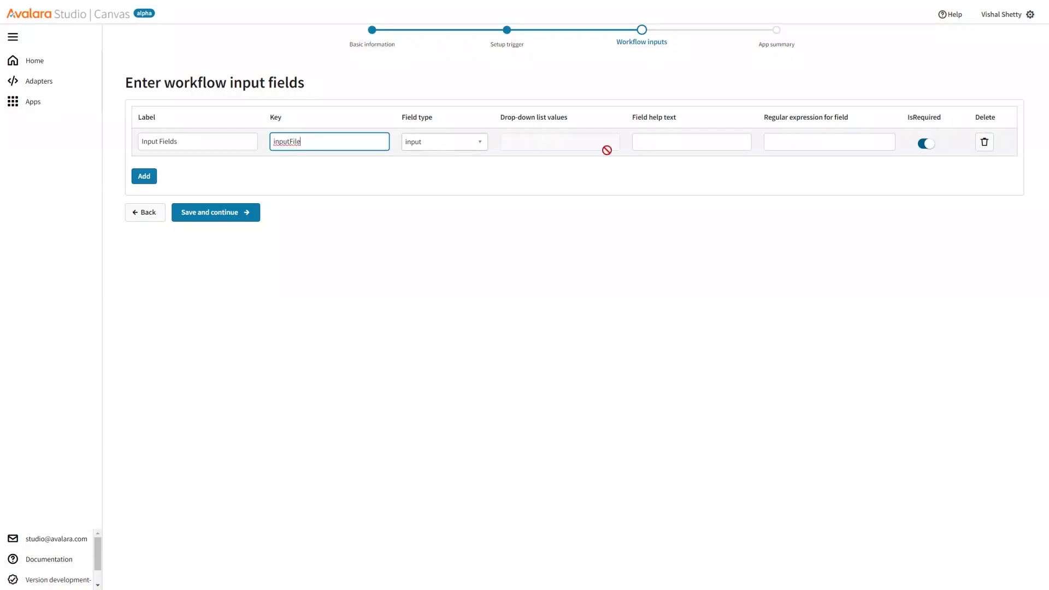
click(200, 216)
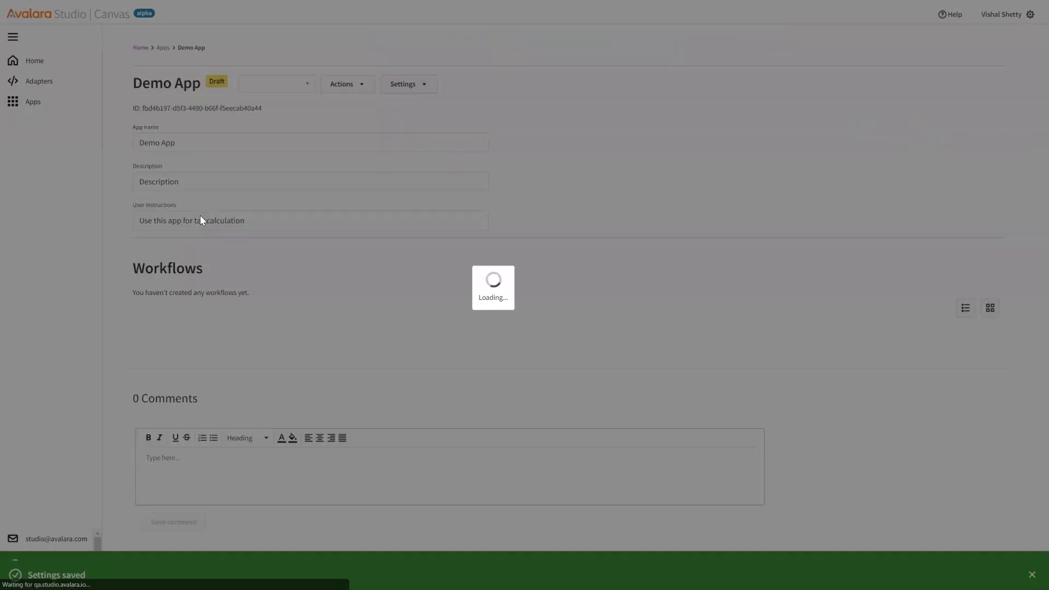
- Scroll the Demo App page down to the stateless Workflow 1 card
scroll(496, 328, down, 4)
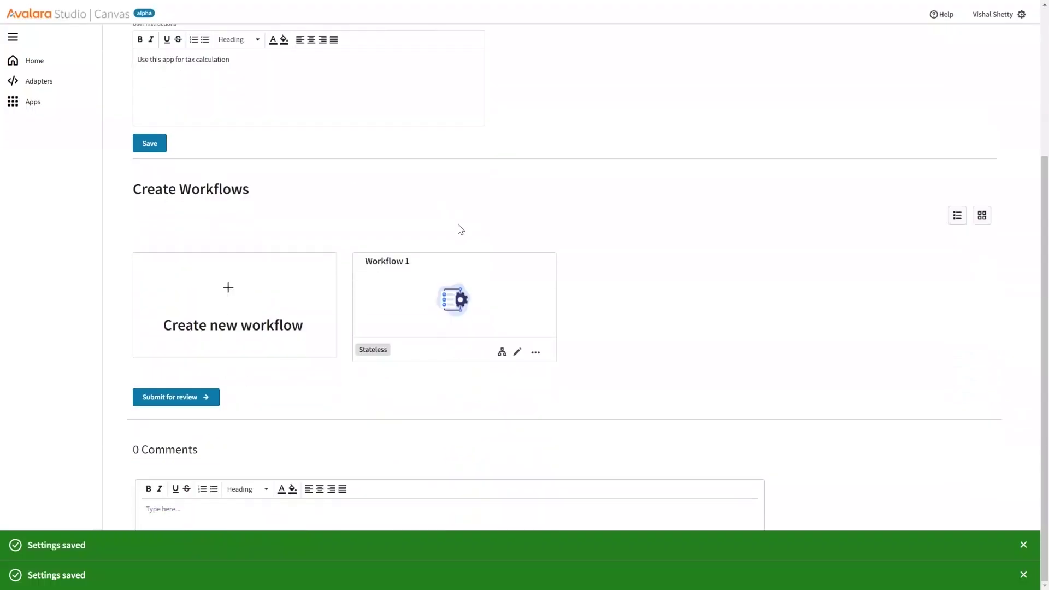